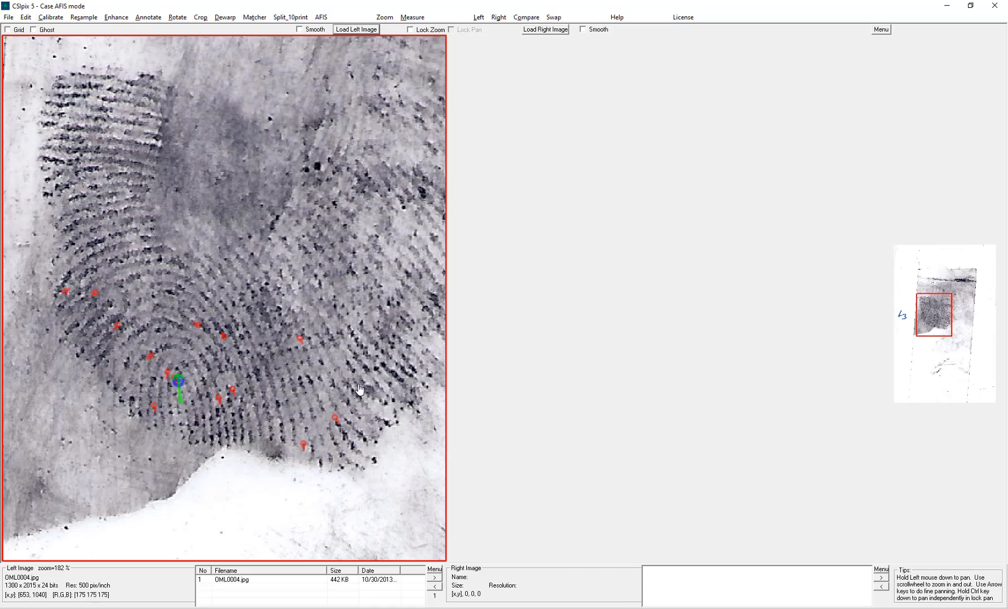
- Select the Ridge End annotation type and mark a ridge ending on the latent print
left_click(149, 17)
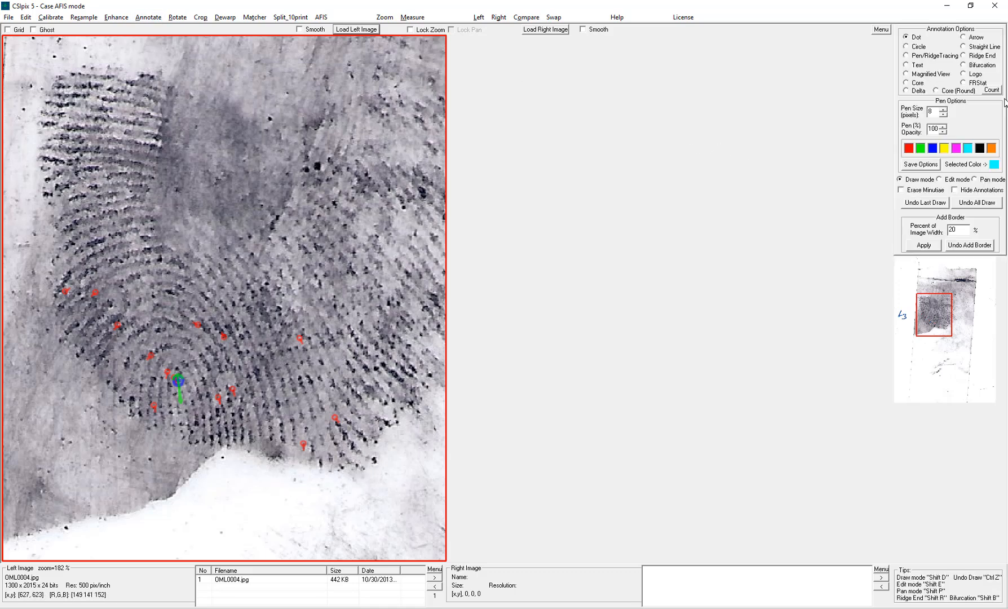
left_click(975, 56)
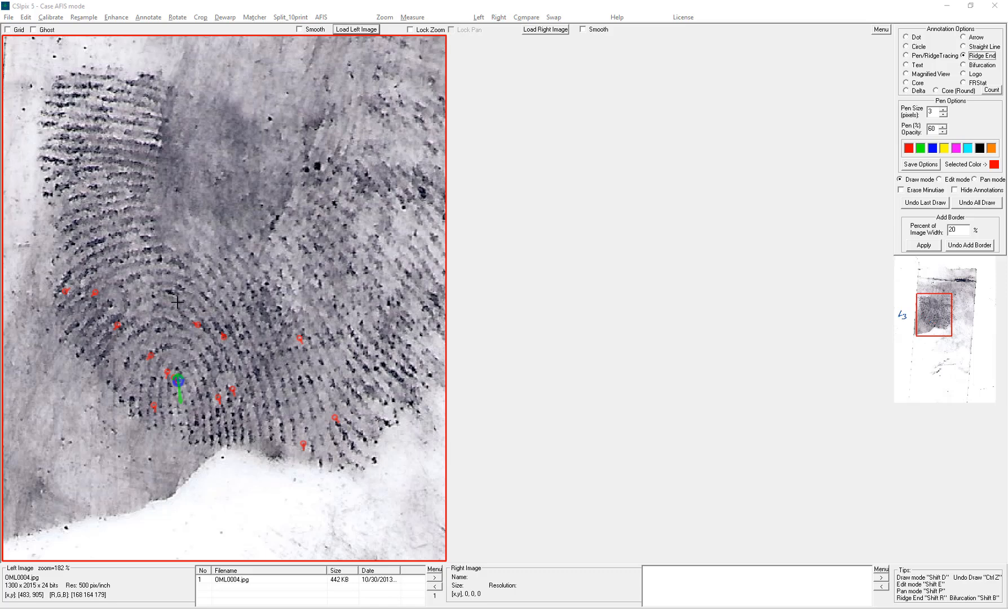
left_click(147, 328)
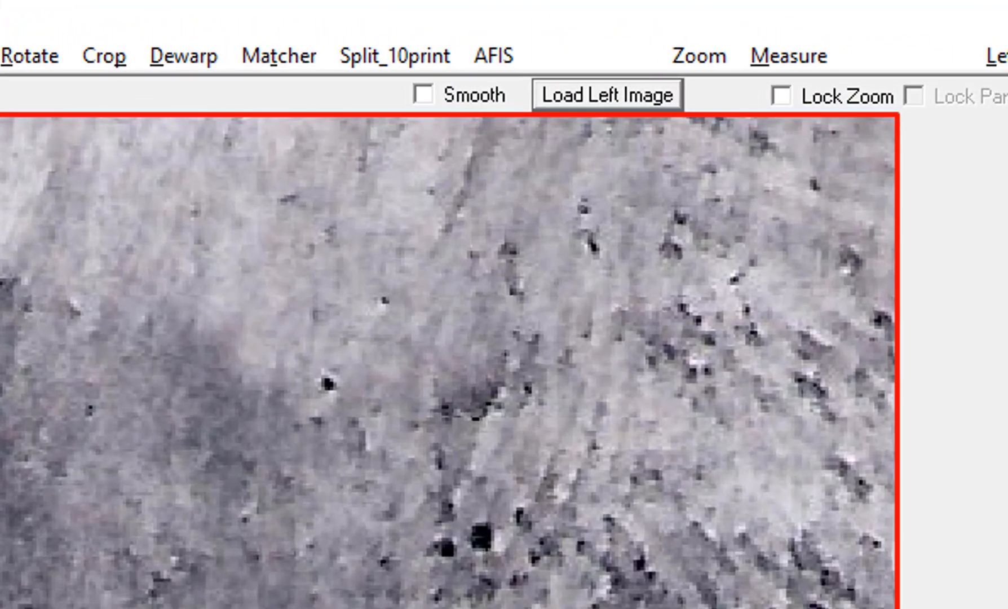
- Open AFIS Search and choose the folder of known palm min files as the search directory
left_click(490, 53)
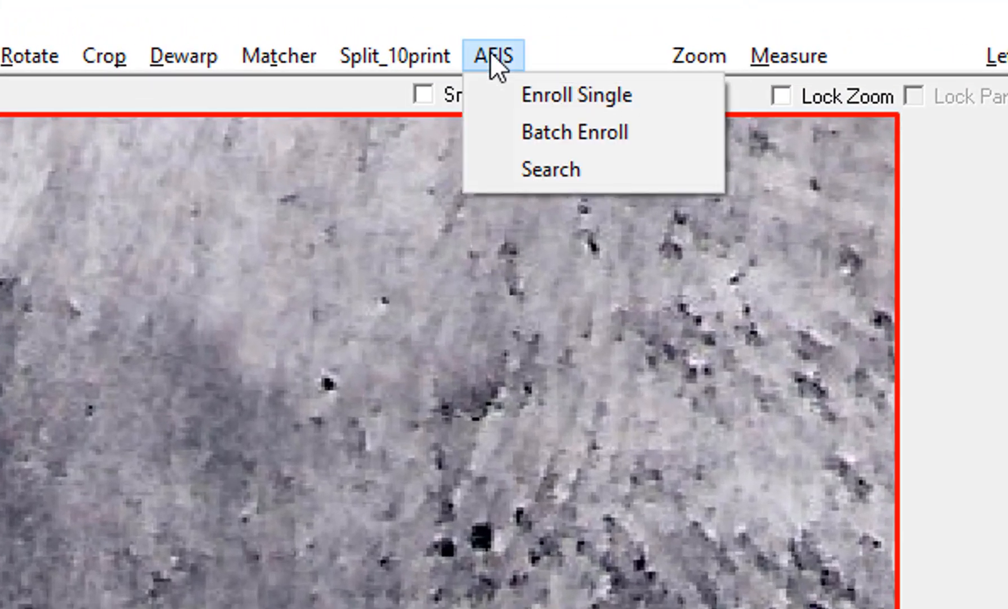
left_click(543, 169)
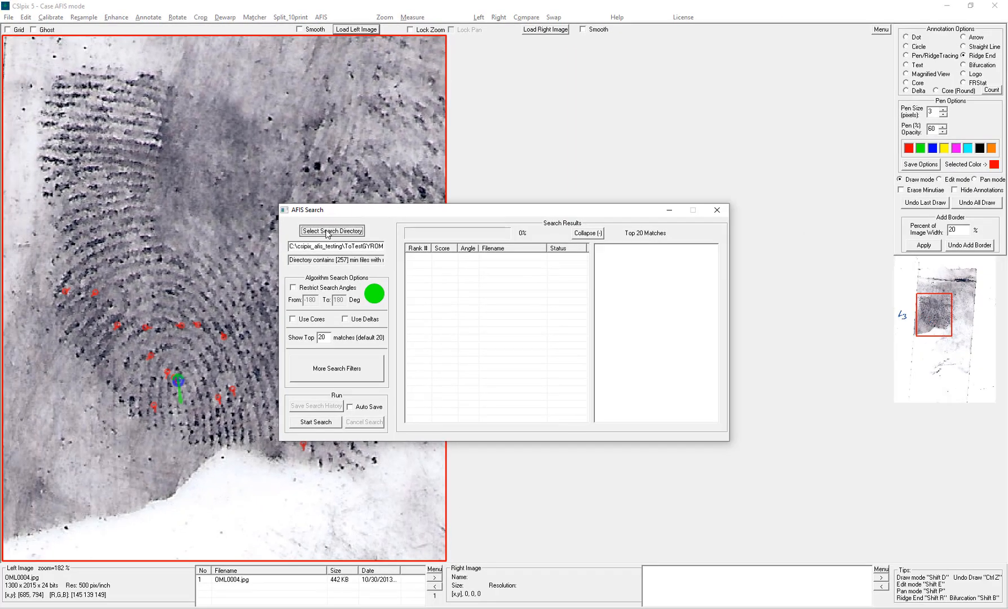
left_click(327, 231)
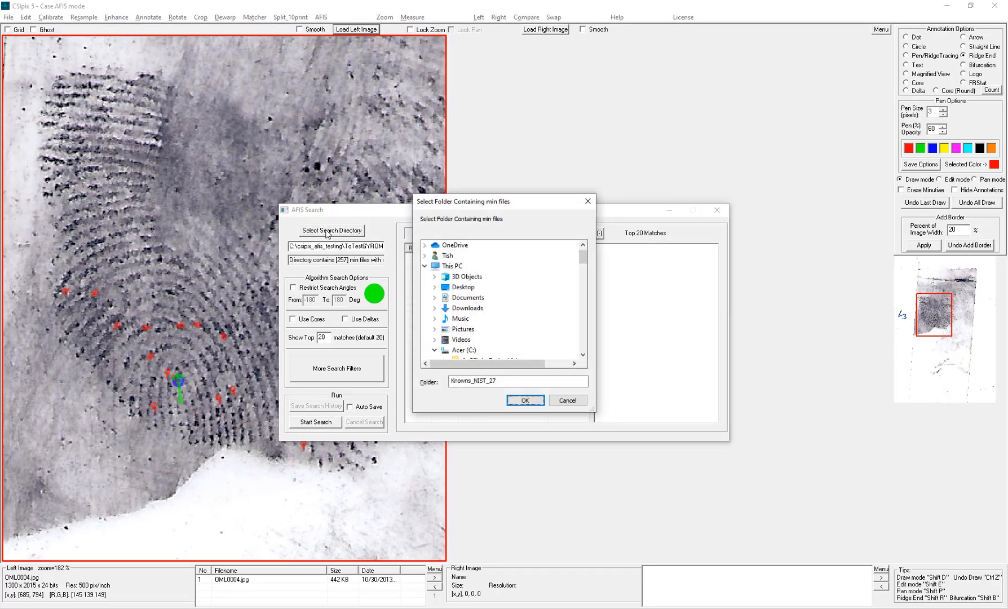
left_click(525, 400)
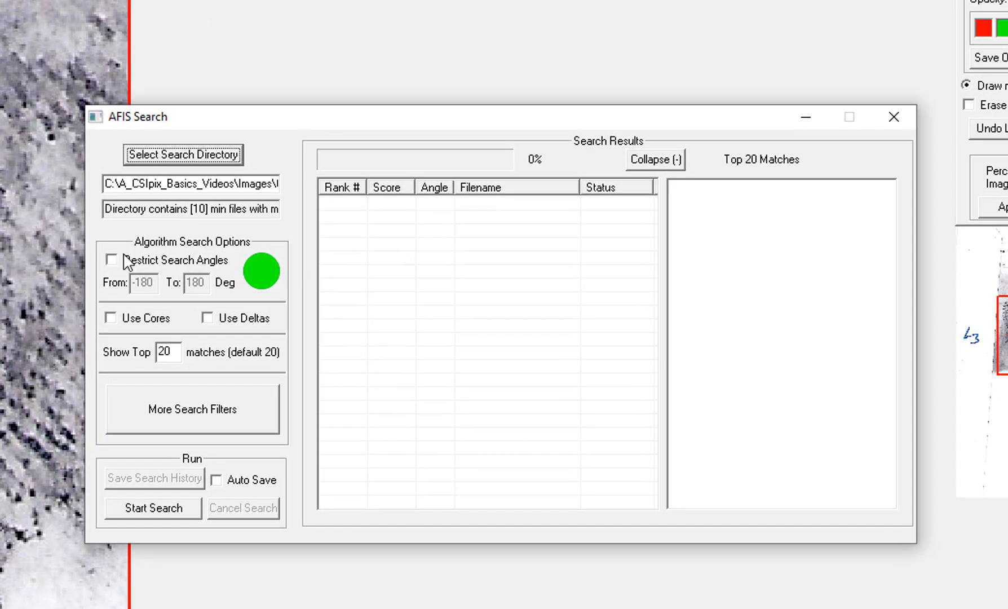
- Run the AFIS search with Use Cores enabled, leaving the additional search filters unset
left_click(110, 318)
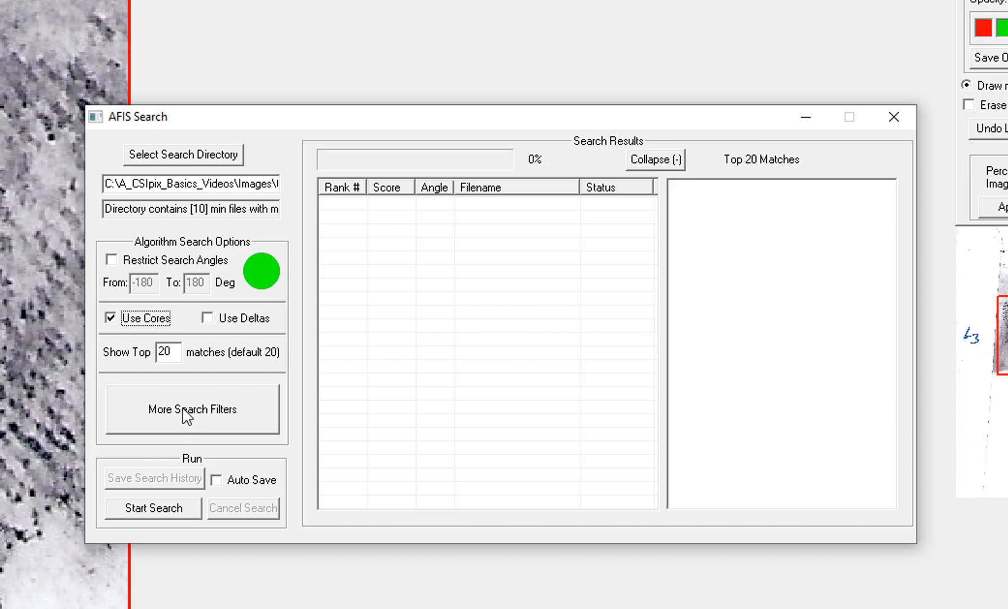
left_click(152, 416)
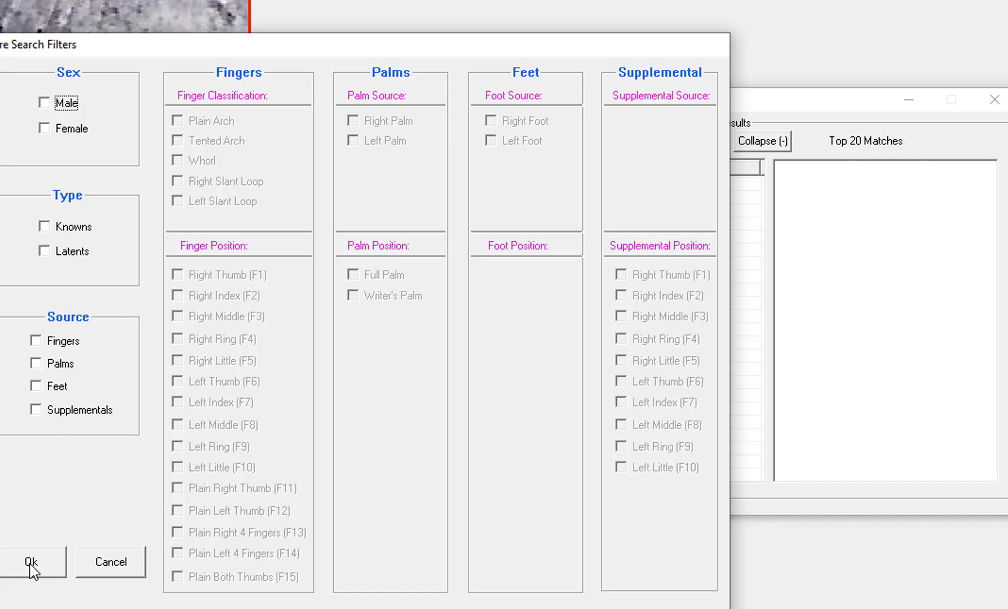
left_click(164, 539)
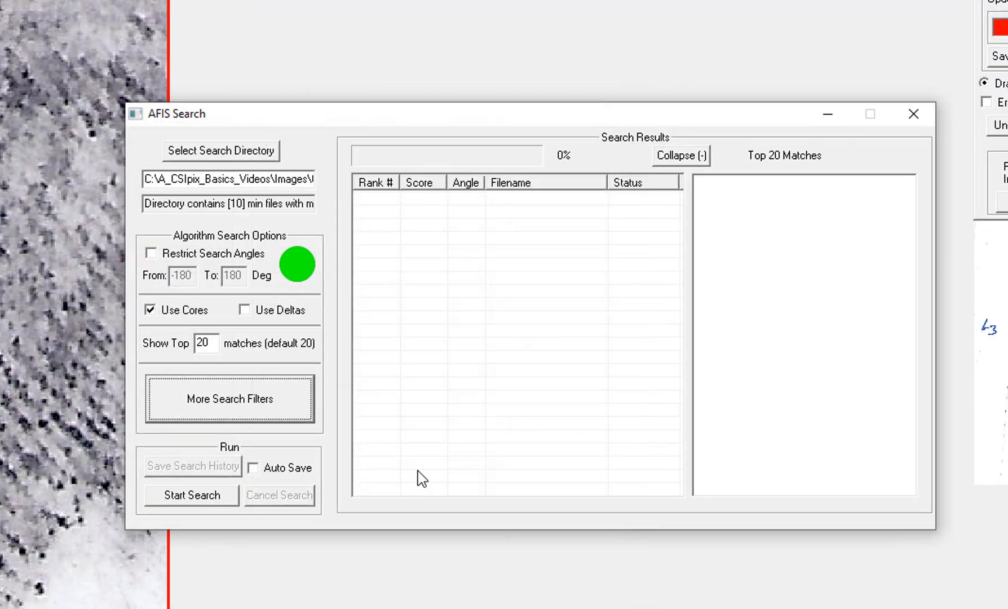
left_click(192, 495)
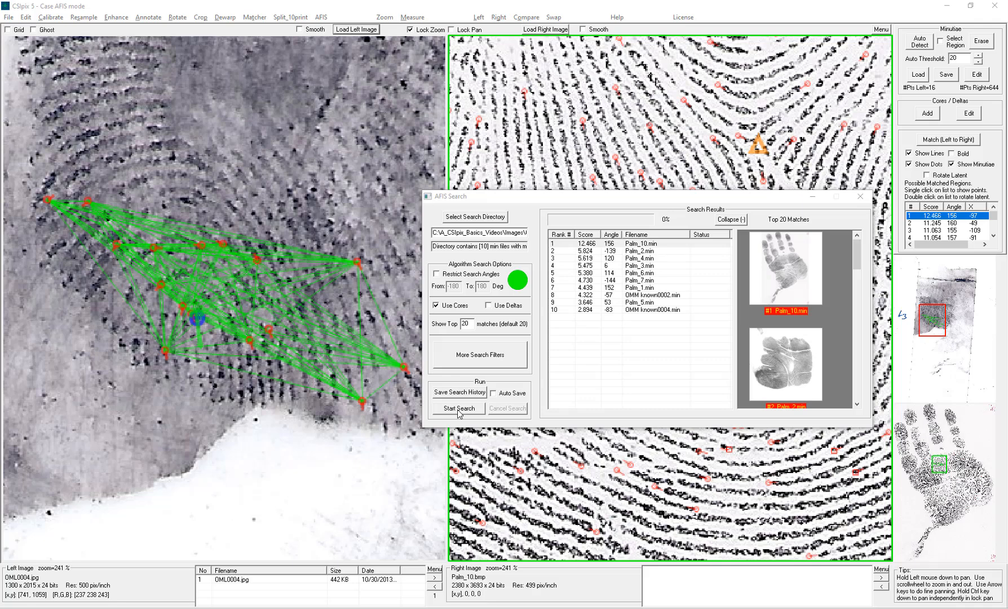
- Enable Rotate Latent to align the latent with the top-ranked Palm_10 candidate
left_click_drag(639, 197, 644, 420)
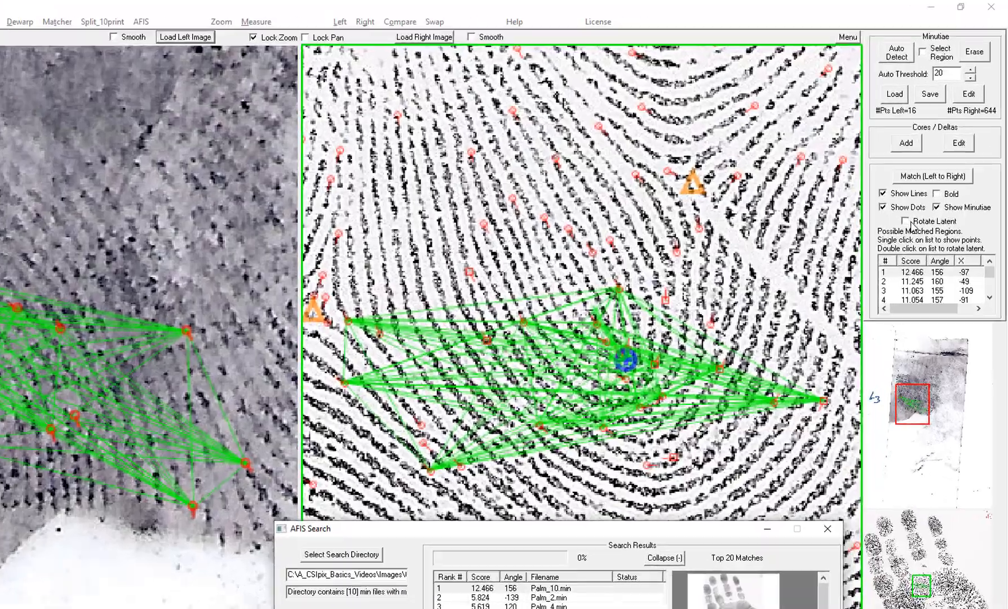
left_click(906, 221)
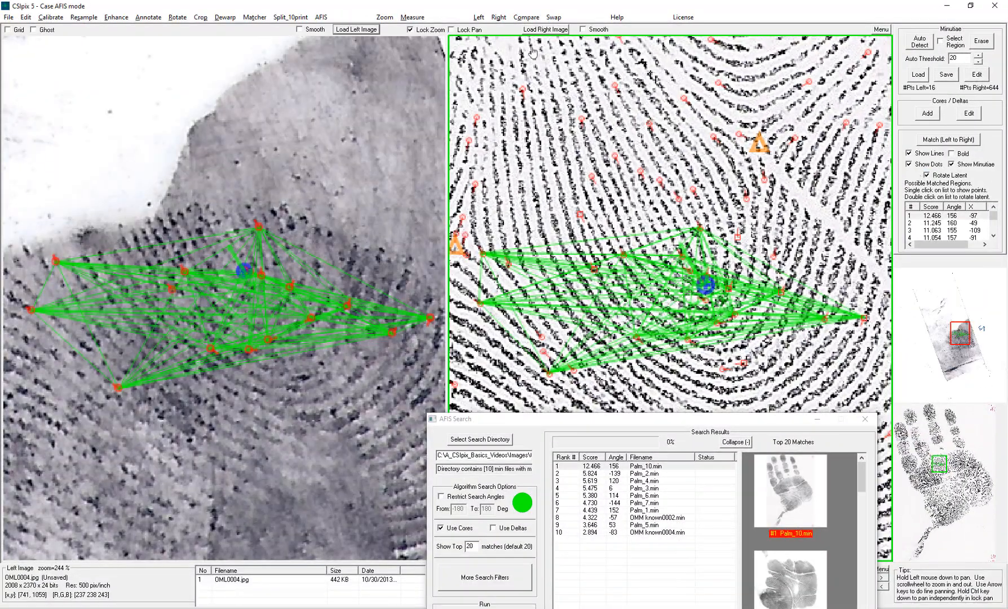
- Lock panning so both images move together around the core area
left_click(452, 29)
scroll(527, 303, "up", 5)
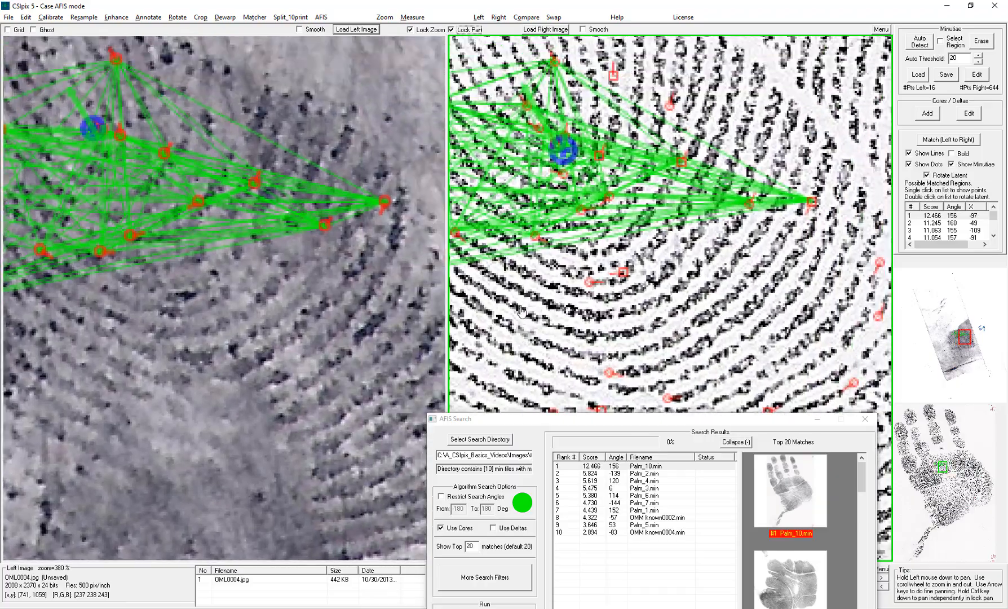
left_click_drag(522, 311, 533, 316)
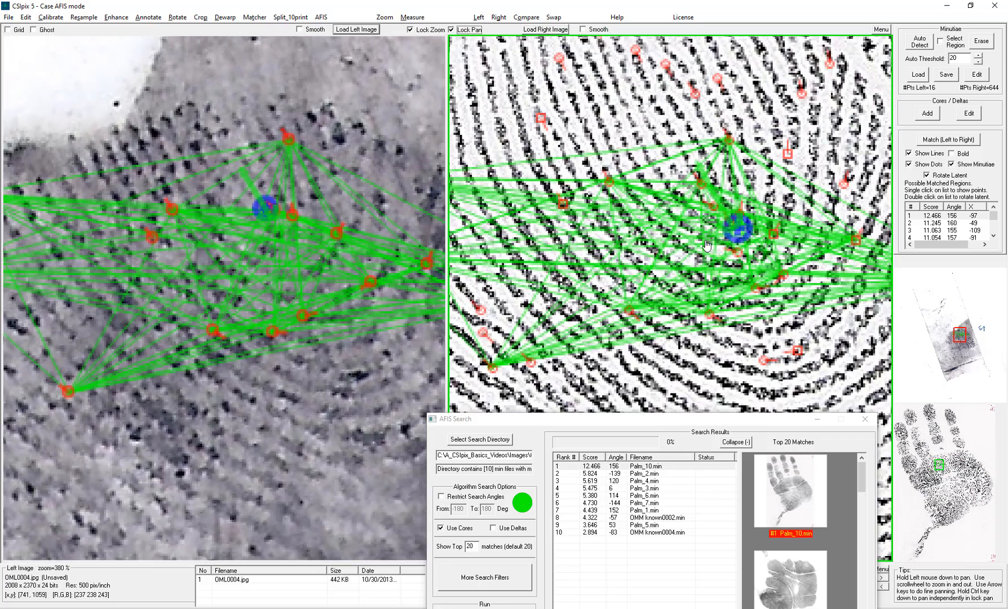
- Hide the matching lines and toggle the dot and minutiae displays off and back on
left_click(934, 154)
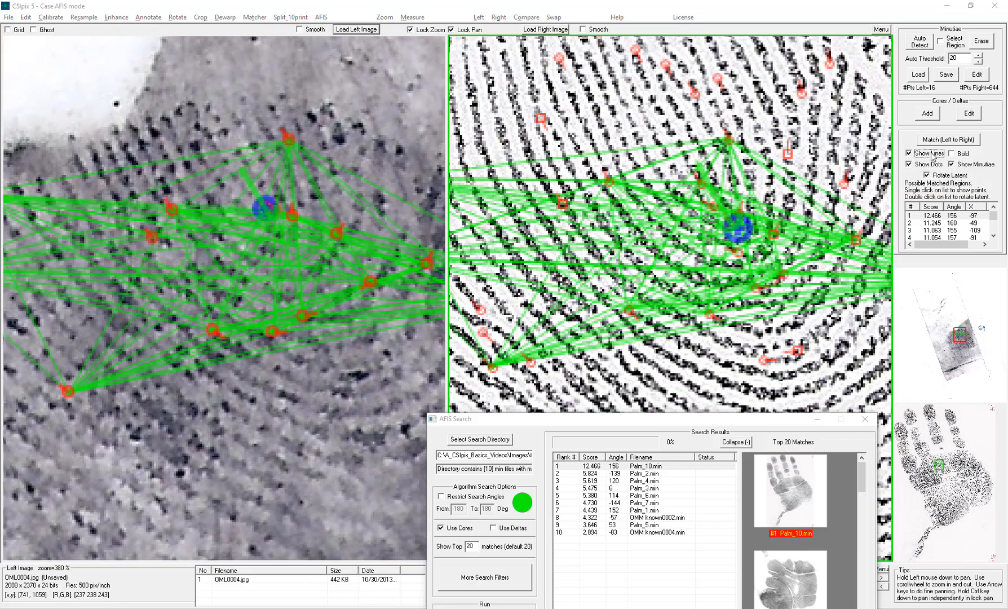
left_click(933, 156)
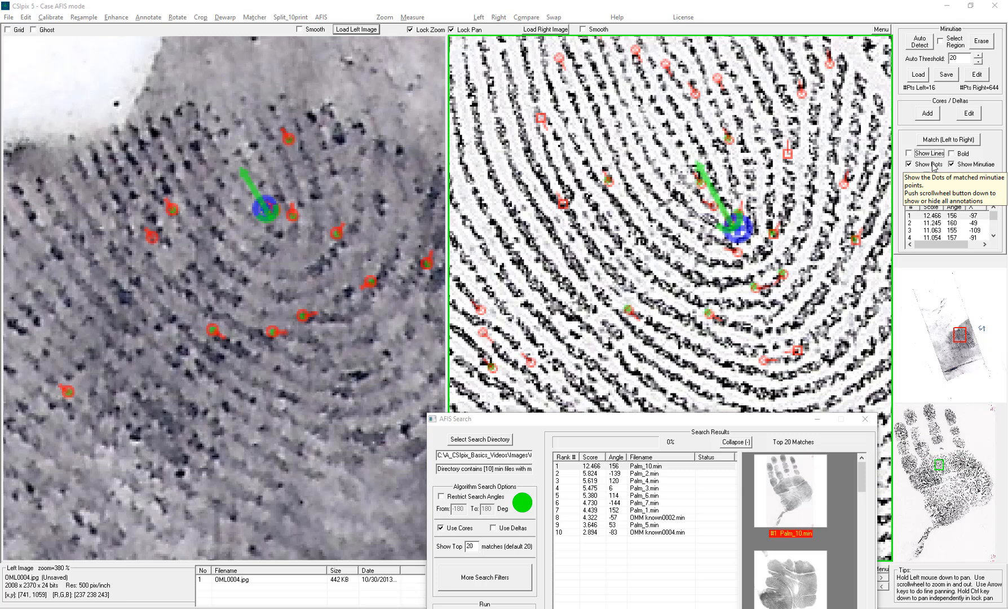
left_click(933, 164)
left_click(971, 164)
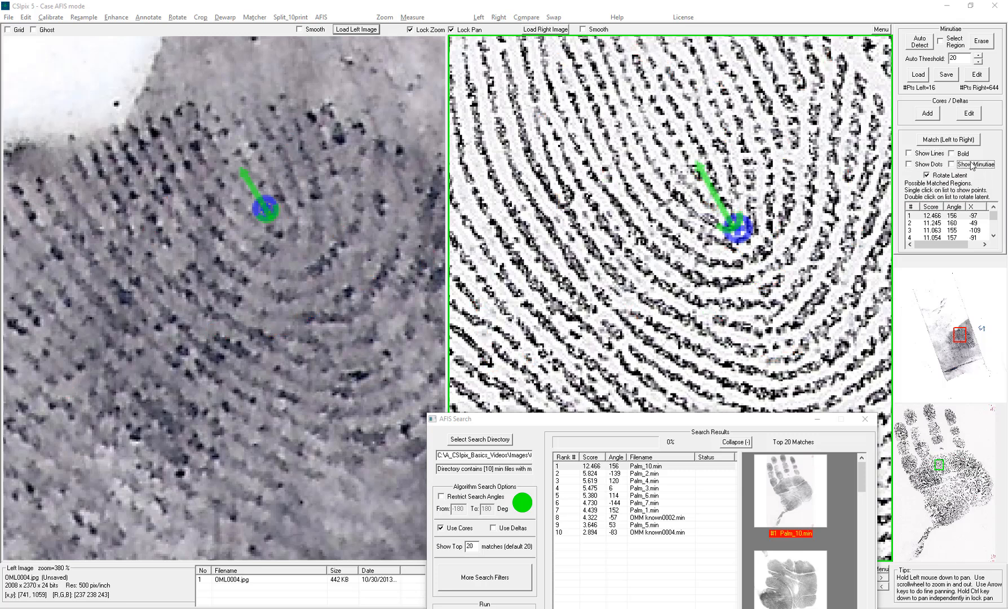
left_click(910, 164)
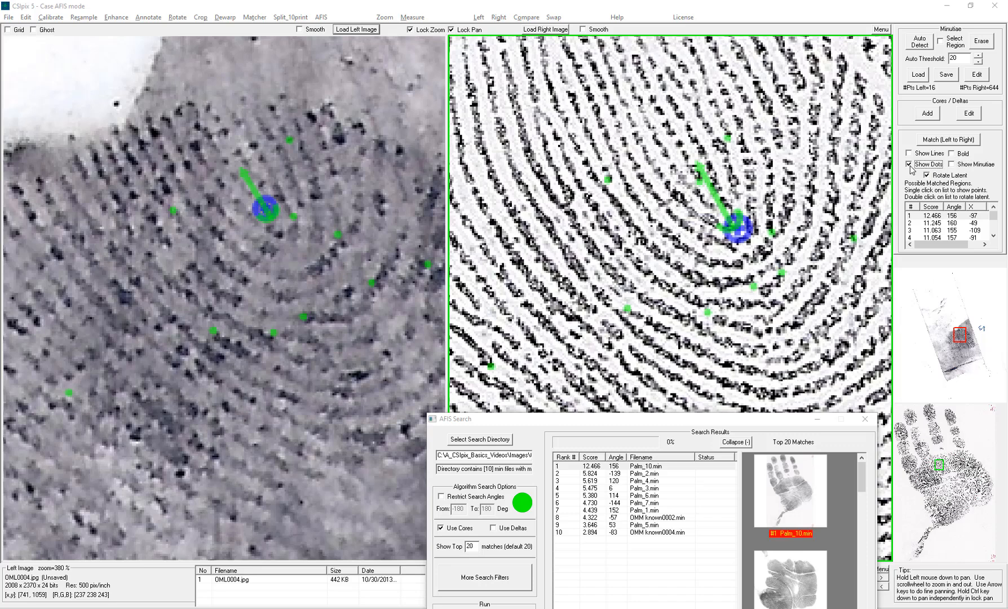
left_click(951, 164)
- Set the status of the rank 1 result Palm_10.min to Match
left_click_drag(653, 420, 692, 255)
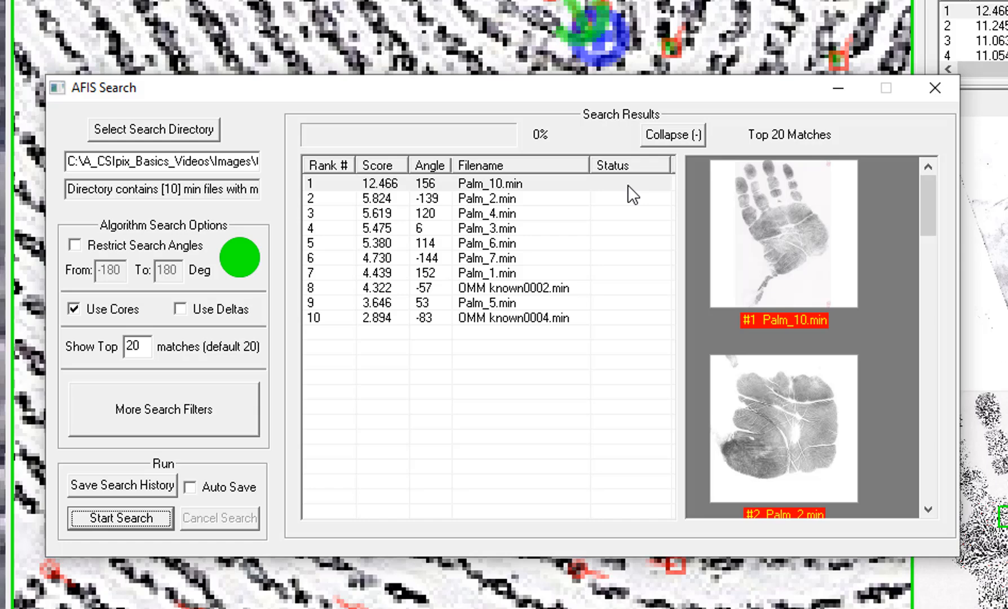
double_click(628, 185)
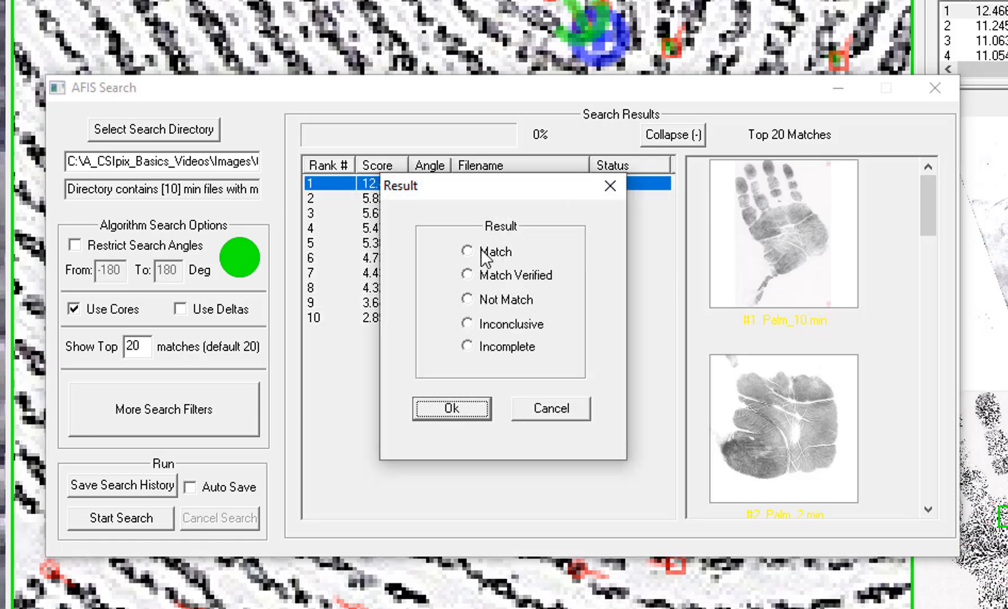
left_click(475, 250)
left_click(440, 409)
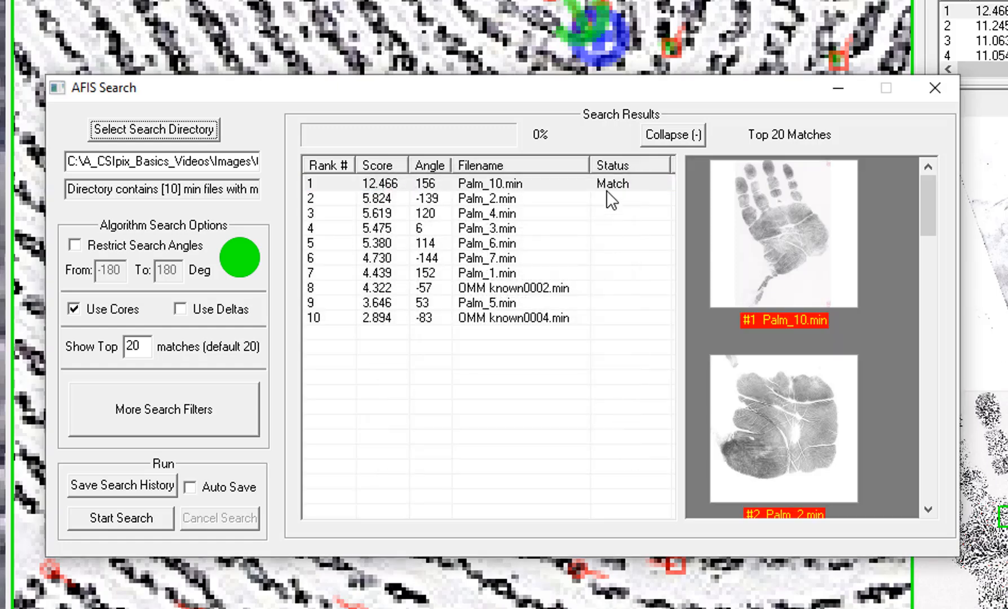
- Open the rank 2 candidate Palm_2.min and rotate the latent to align with it
left_click(504, 201)
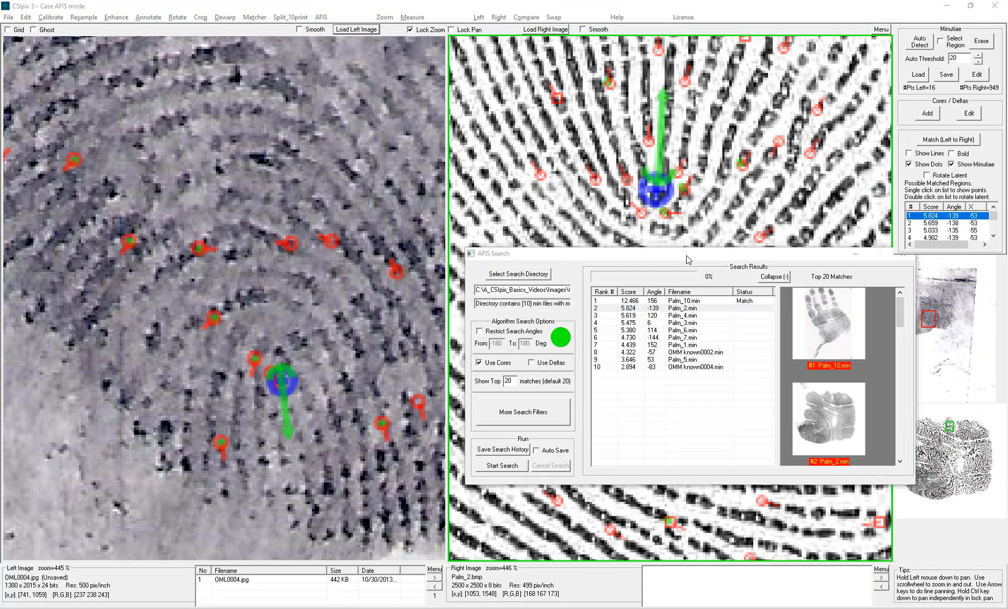
left_click_drag(687, 260, 678, 471)
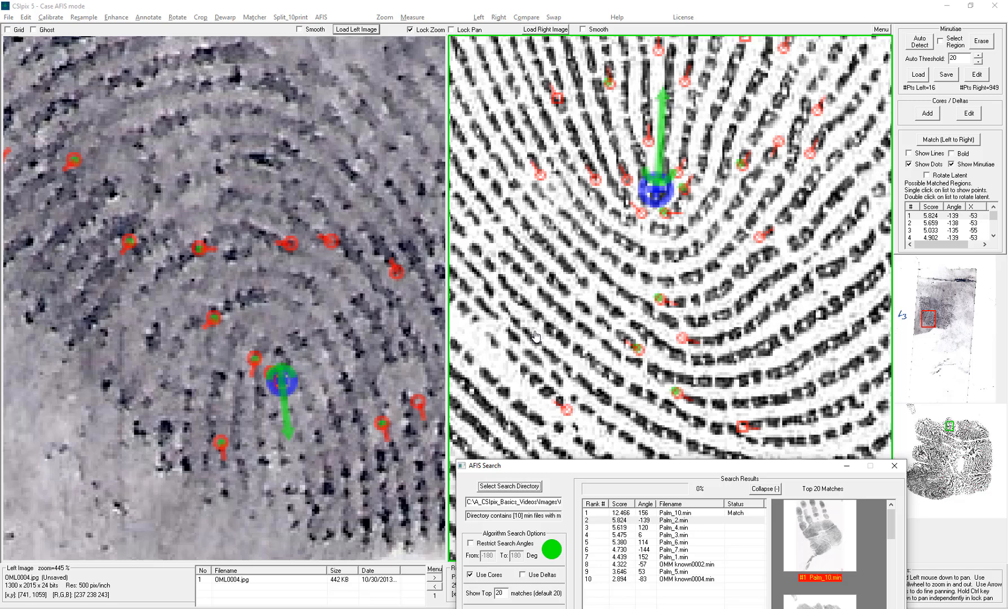
left_click(930, 177)
left_click(930, 176)
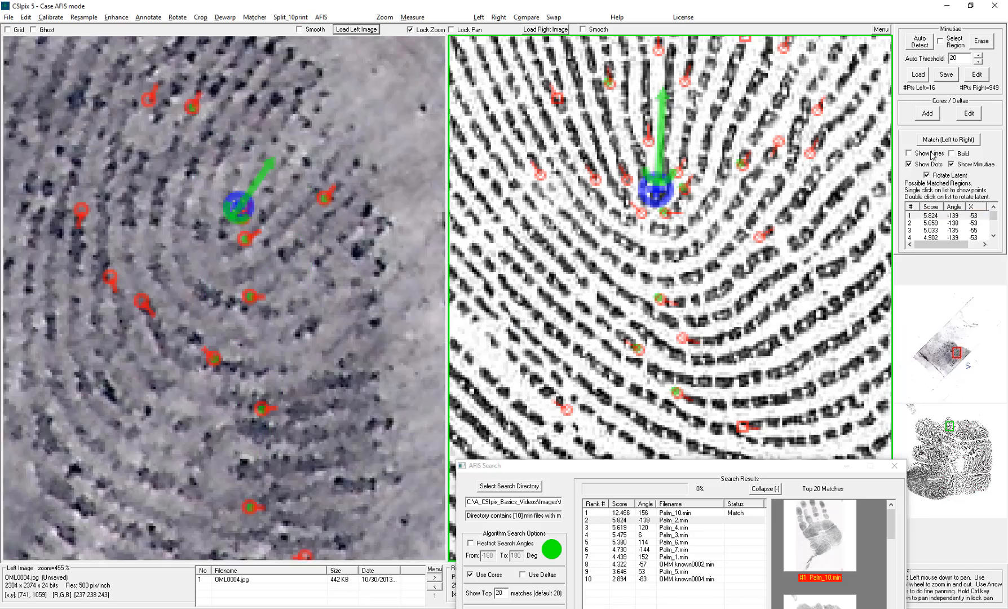
- Show the matching lines between the latent and Palm_2
left_click(909, 153)
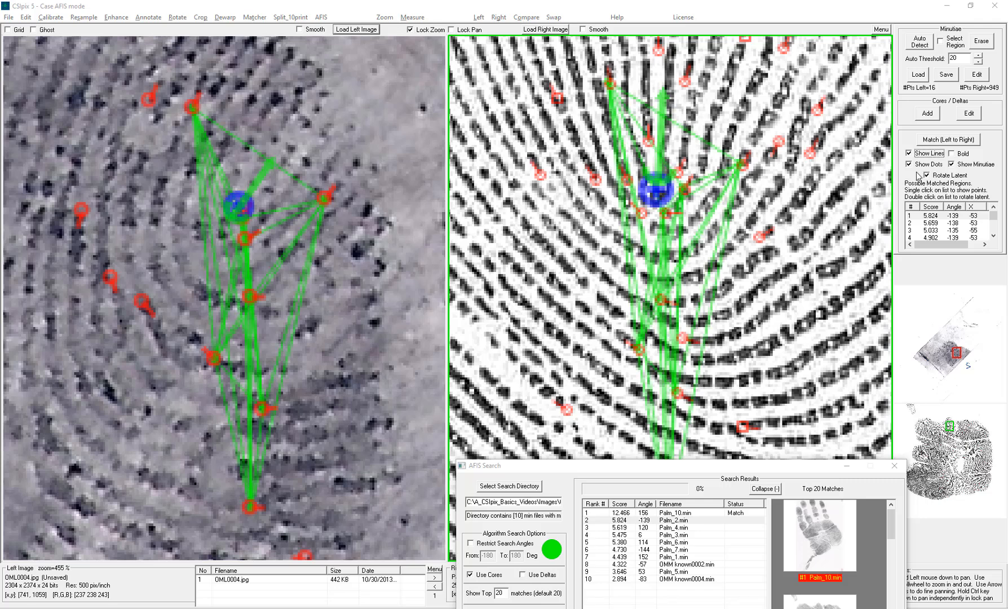
scroll(763, 306, "down", 1)
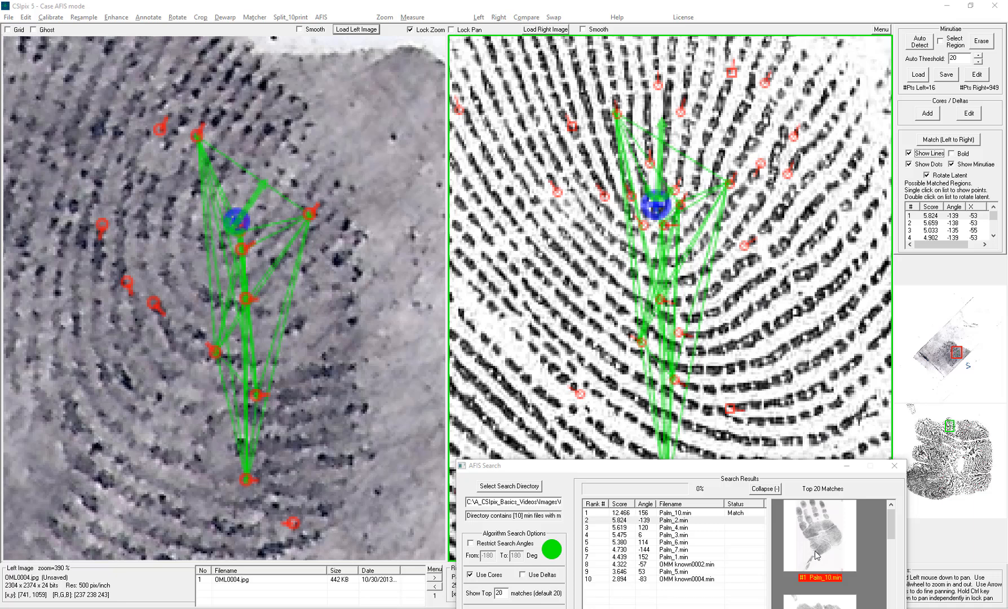
- Set the status of the rank 2 result Palm_2.min to Not Match
double_click(746, 521)
left_click(684, 530)
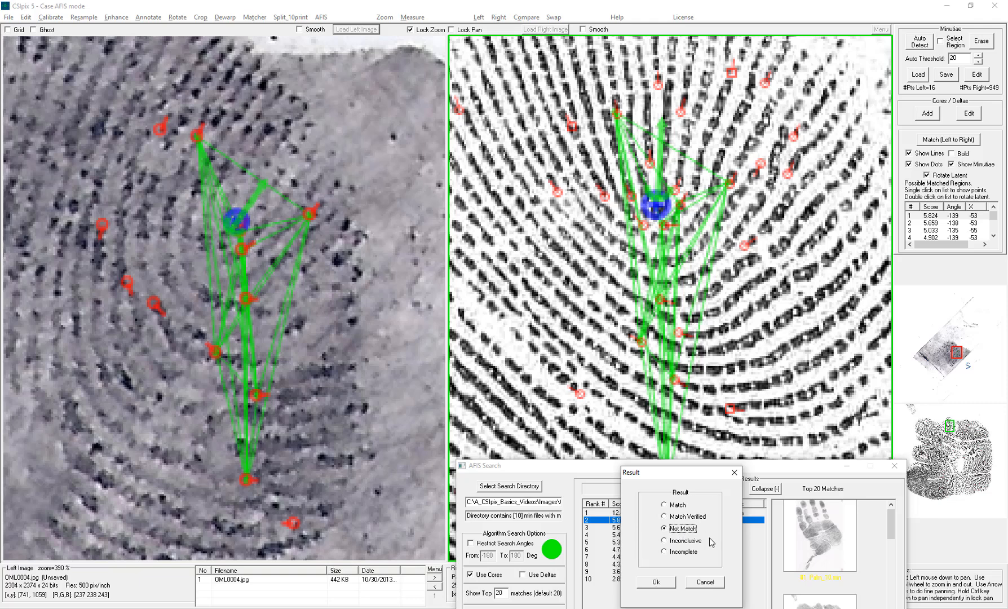
left_click(658, 584)
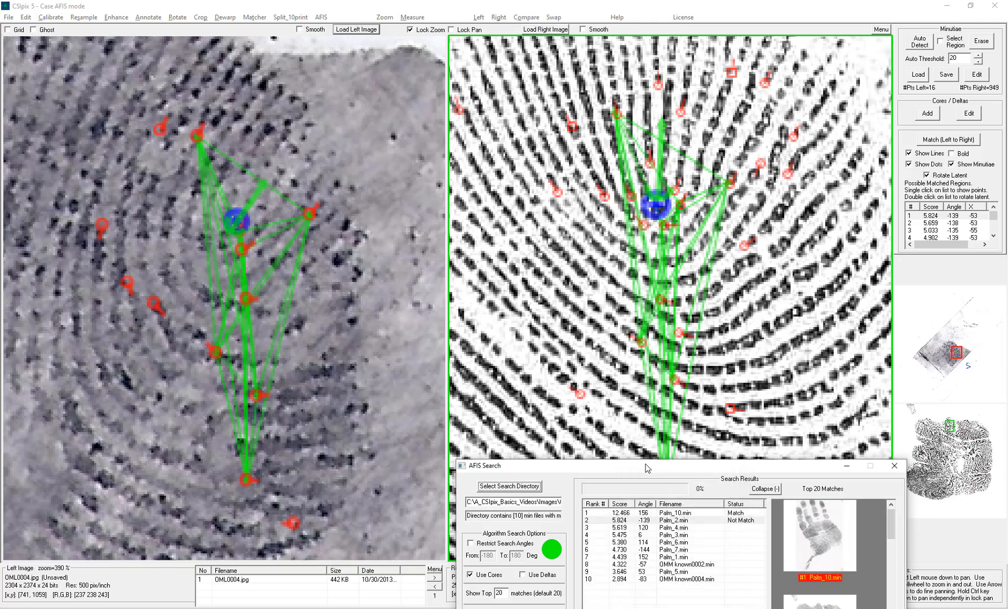
- Save the search history as SearchHistoryDemo.txt in the Case AFIS - Search Folder
left_click_drag(649, 468, 567, 220)
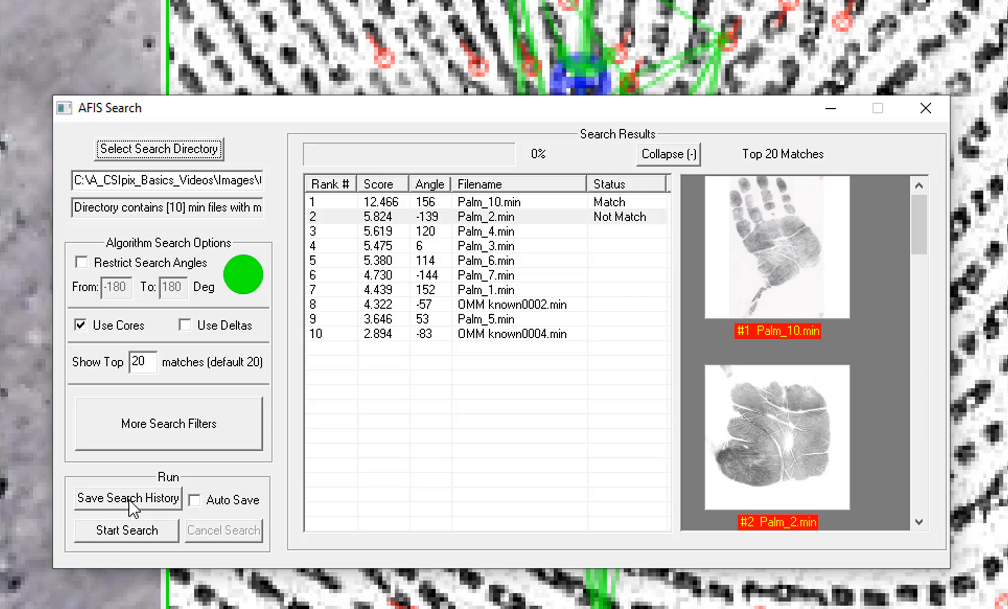
left_click(126, 497)
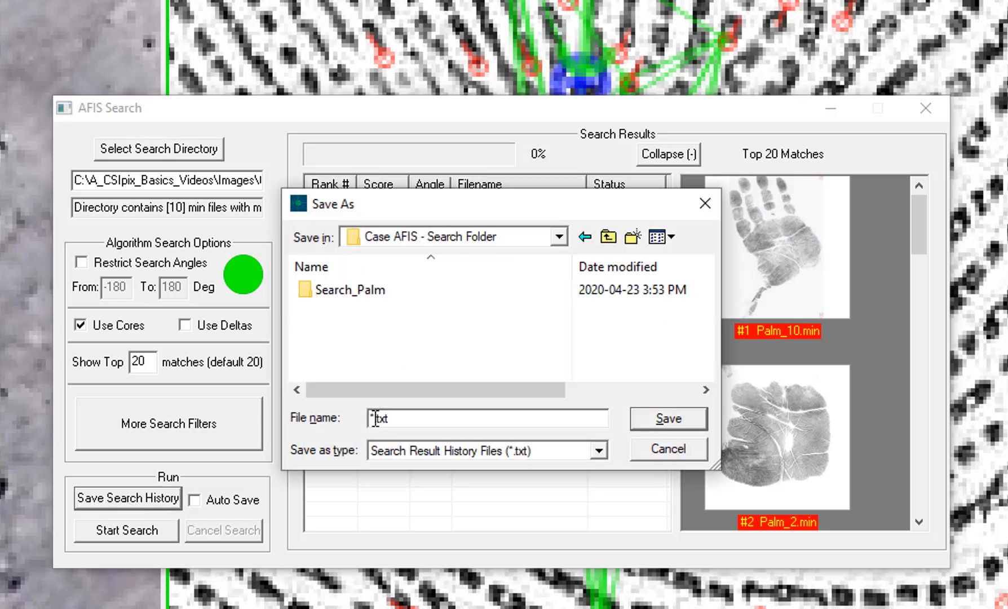
key("BackSpace")
type("SearchHistoryDemo")
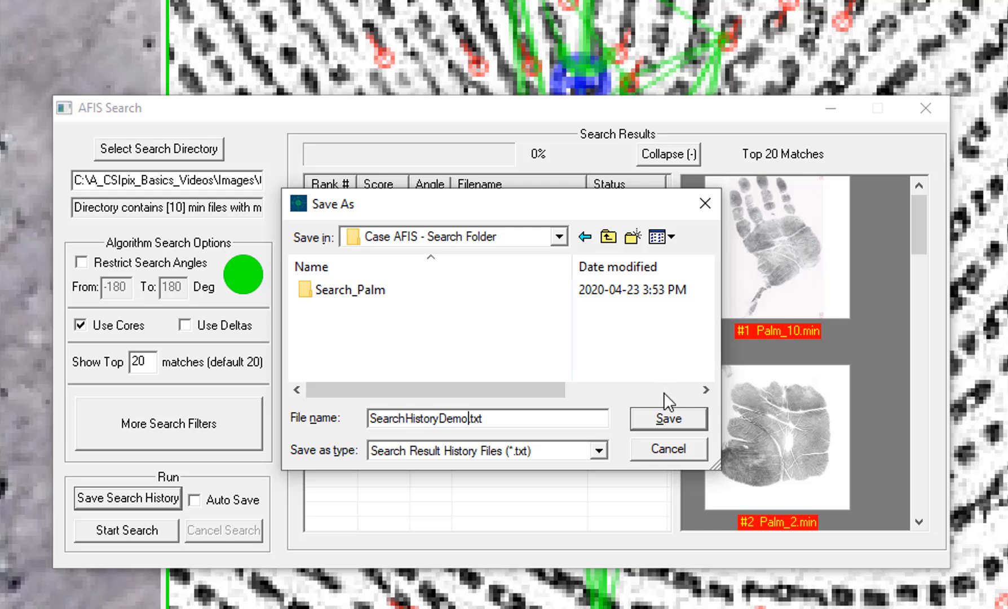
left_click(663, 420)
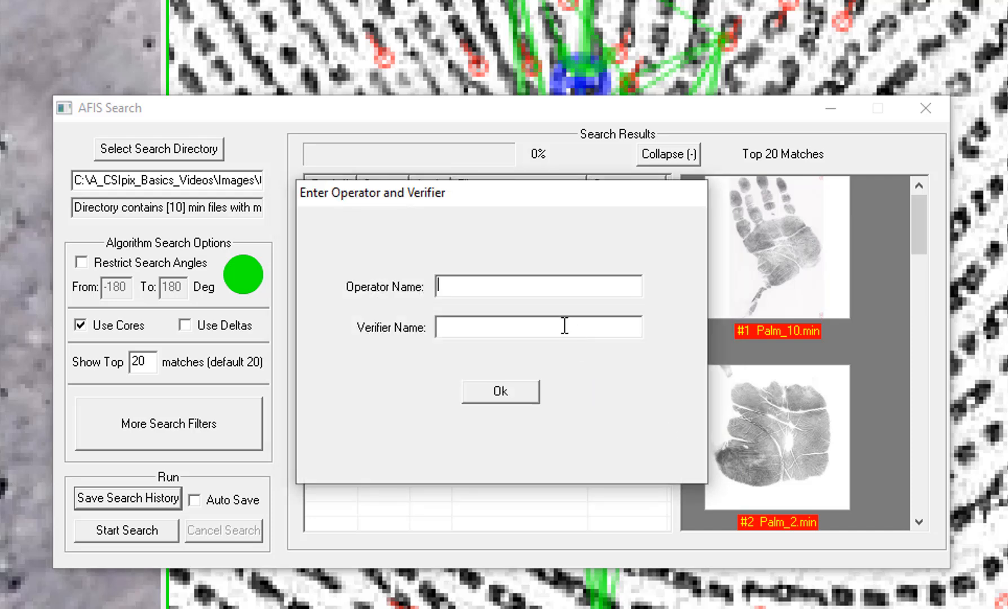
- Enter the operator's name and confirm saving the search history
type("Patricia")
left_click(516, 393)
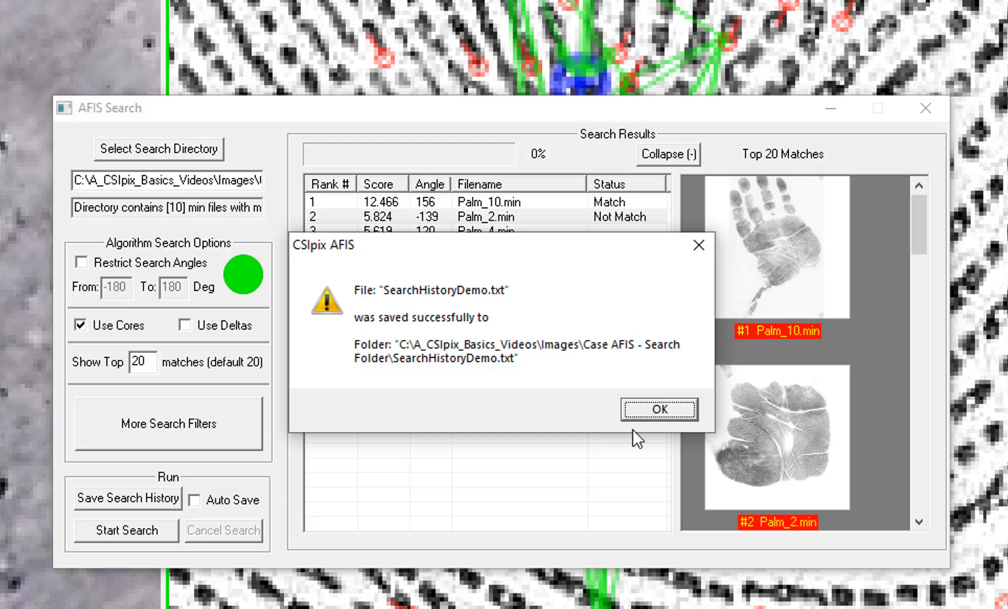
left_click(652, 409)
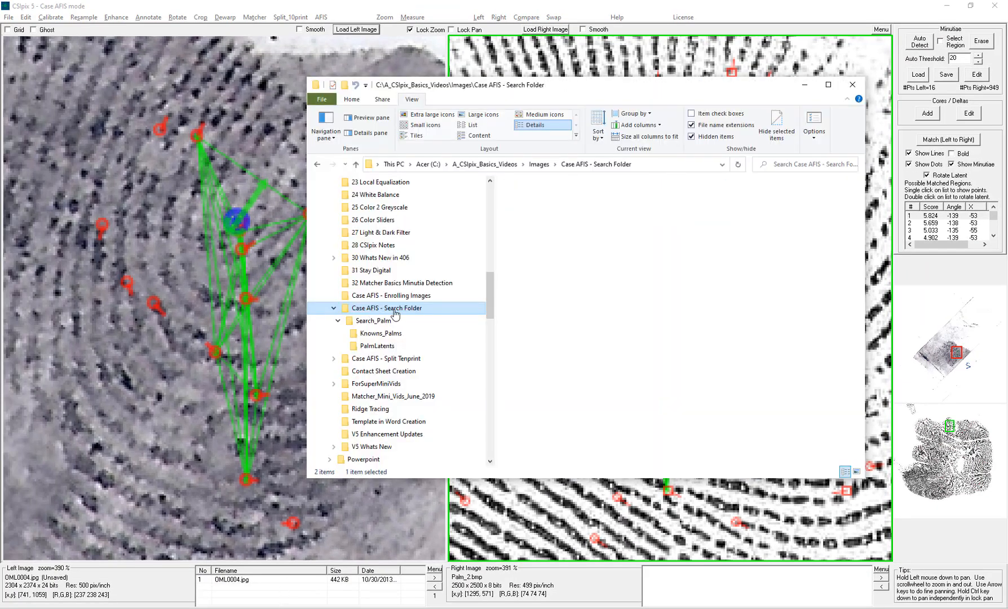
- Open SearchHistoryDemo.txt from the Case AFIS - Search Folder and read through its contents
left_click(562, 210)
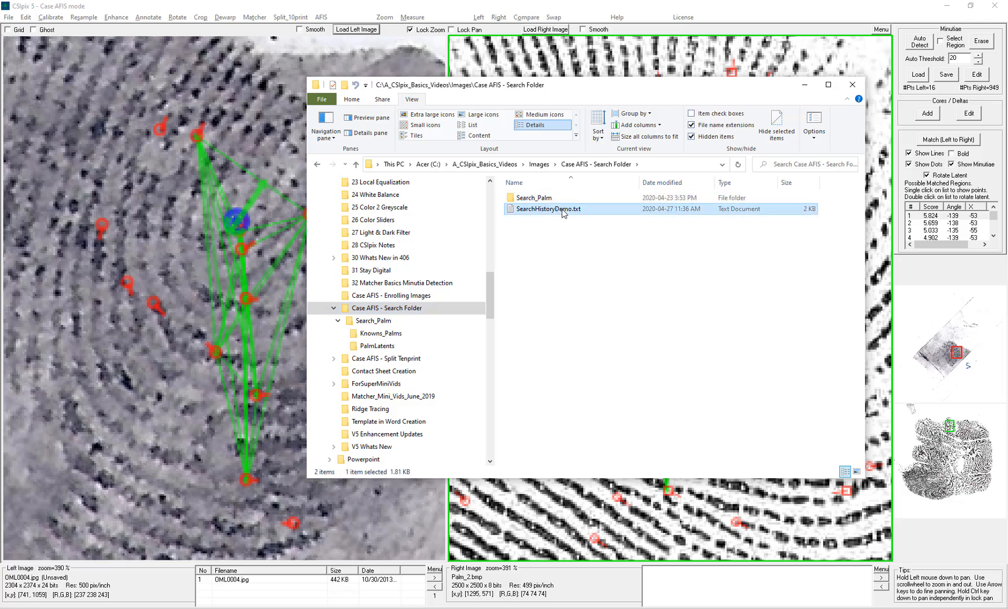
double_click(562, 210)
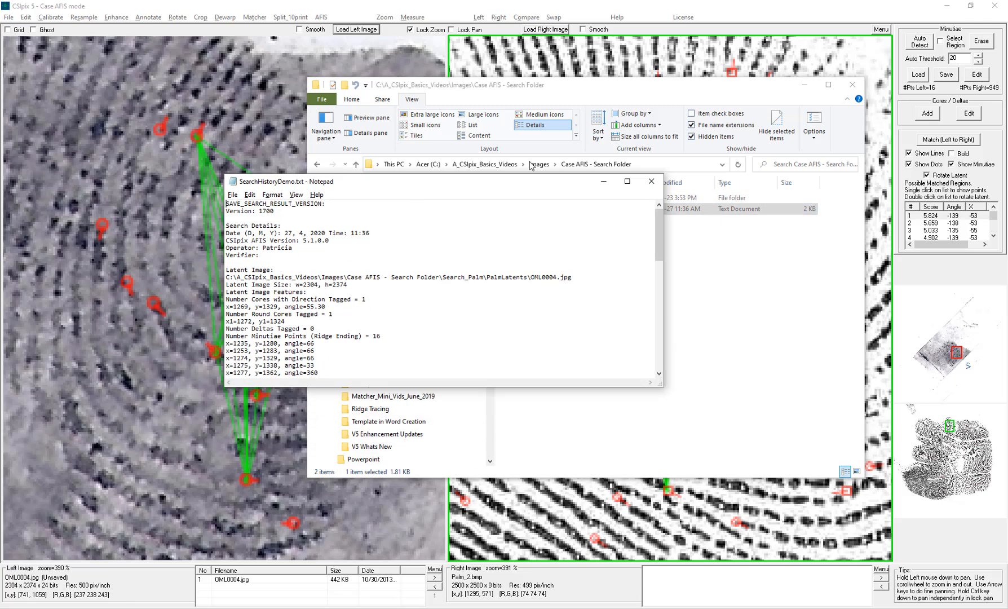
left_click_drag(531, 180, 528, 73)
left_click_drag(660, 278, 666, 557)
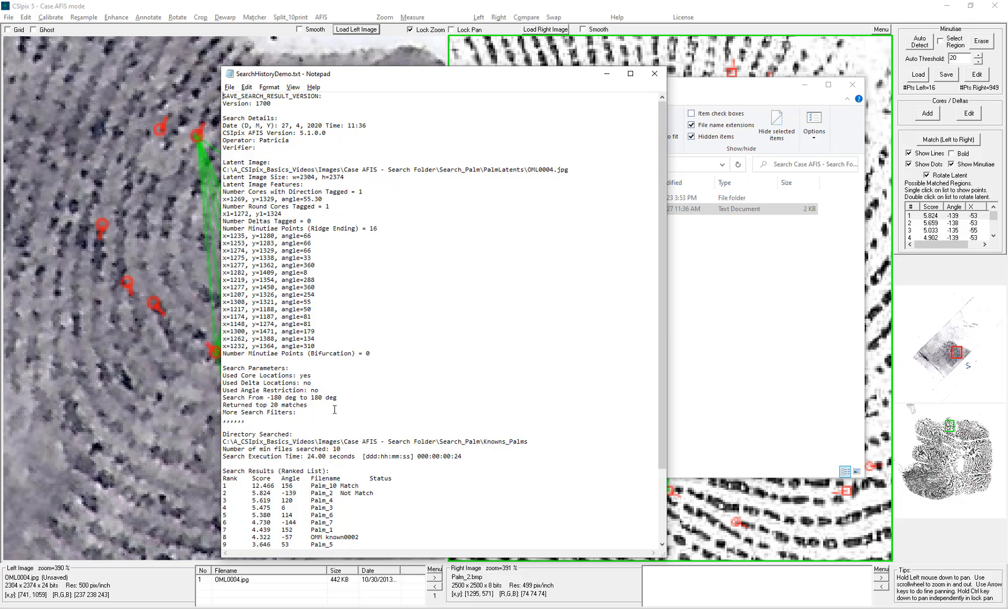
scroll(335, 409, "down", 4)
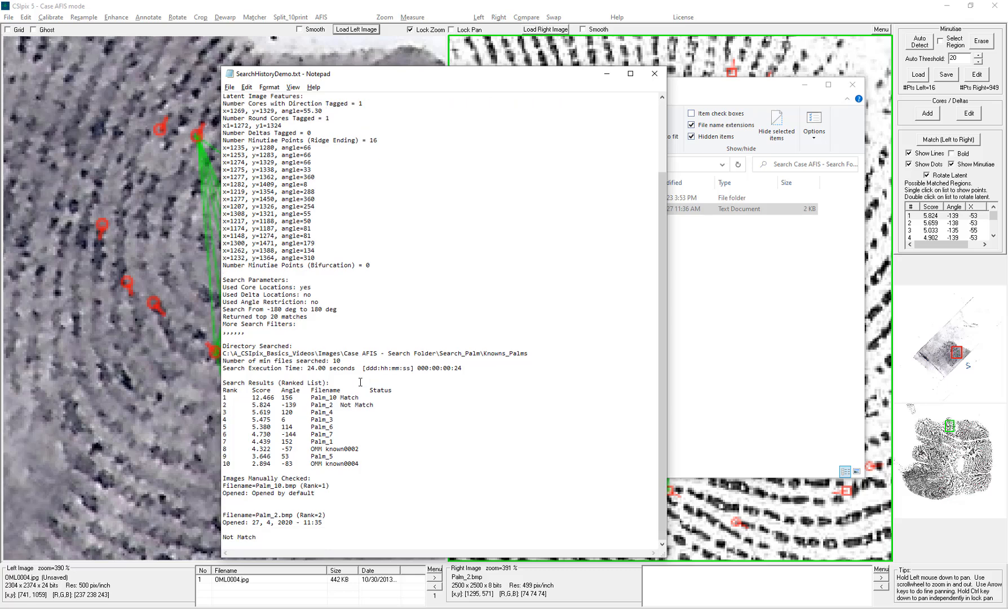